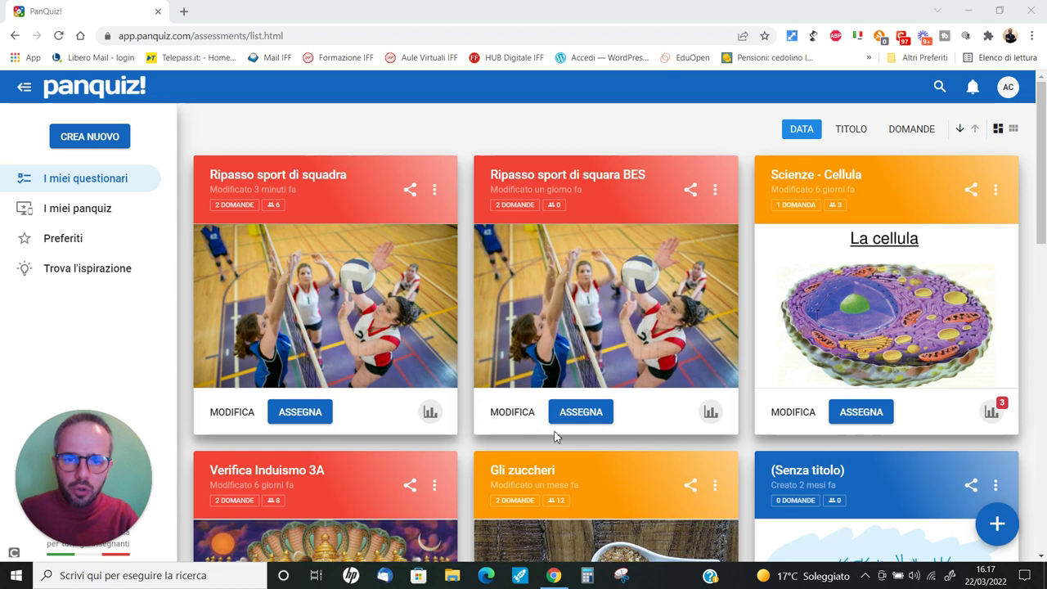
Step: Open the "Ripasso sport di squadra" questionnaire for editing and look through its questions
left_click(233, 413)
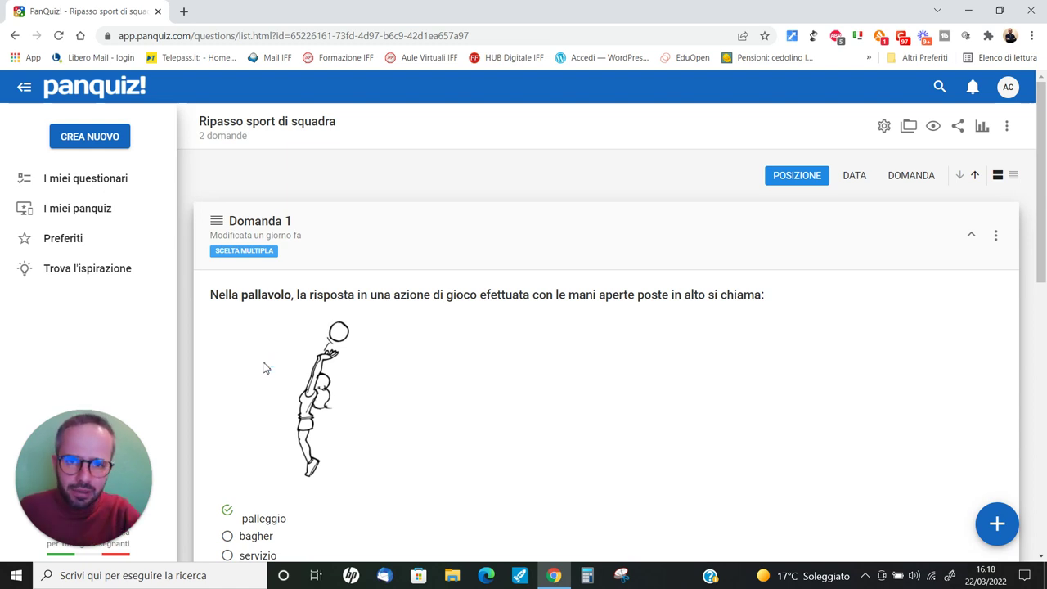
scroll(383, 290, "down", 7)
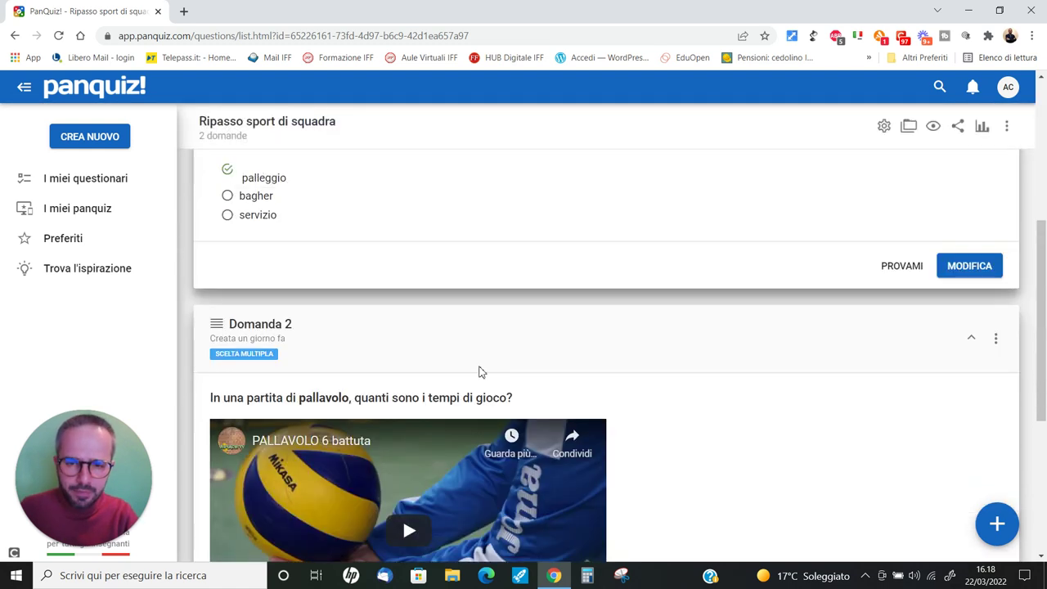
scroll(479, 370, "up", 7)
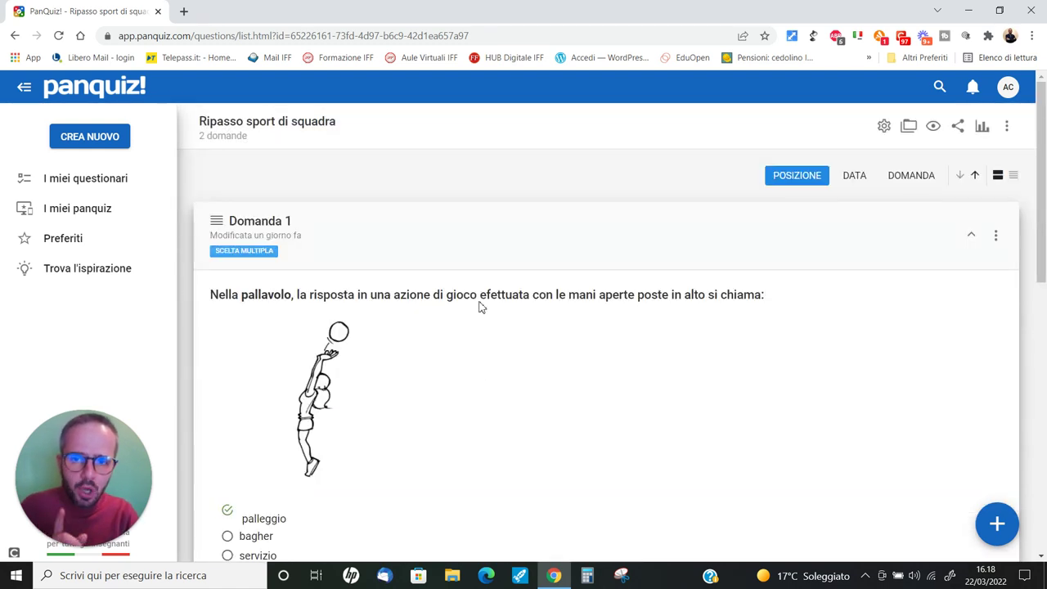
Step: Show the Valutazione e certificato options in the questionnaire settings and keep the passing score unit as Percento
left_click(883, 128)
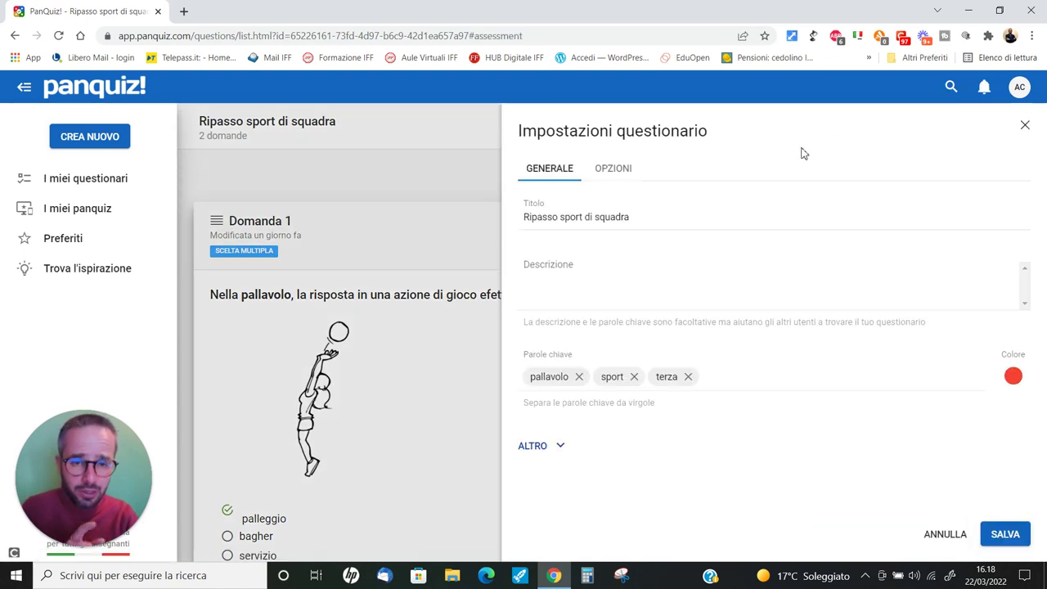
left_click(612, 172)
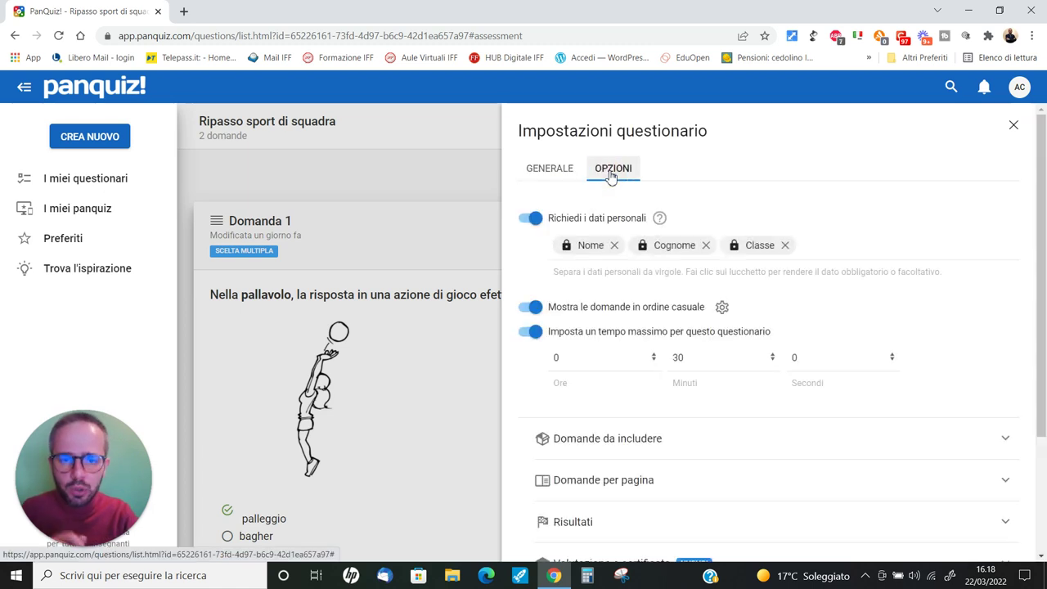
scroll(625, 331, "down", 3)
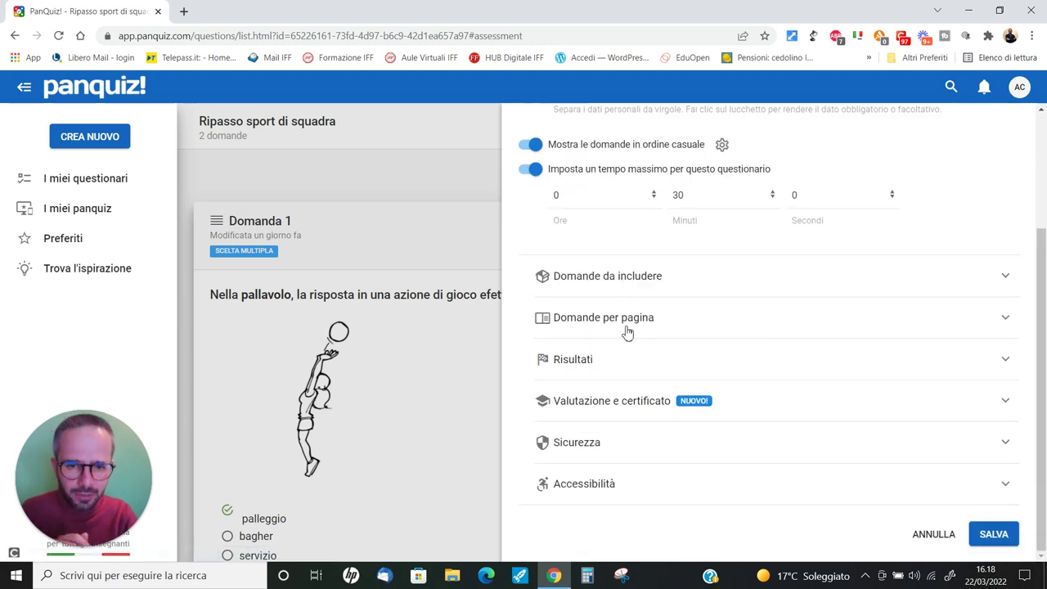
left_click(628, 403)
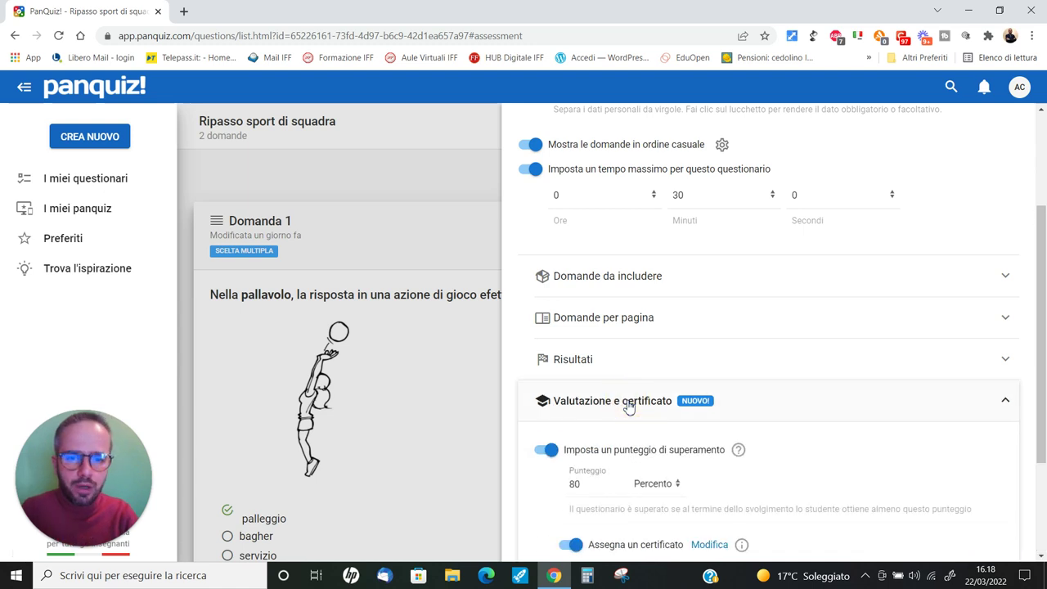
scroll(628, 406, "down", 2)
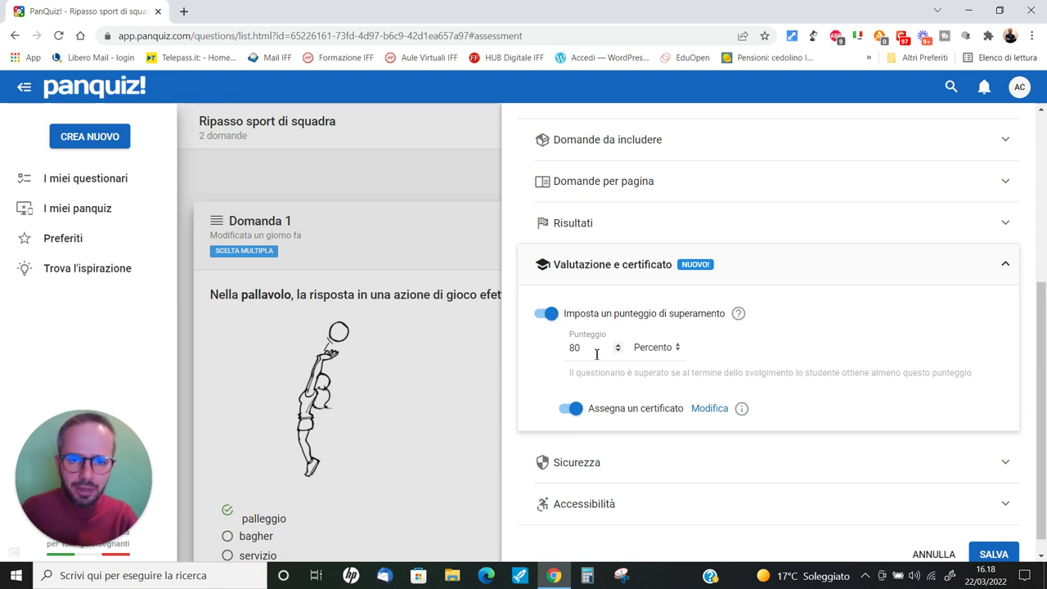
left_click(661, 350)
left_click(662, 352)
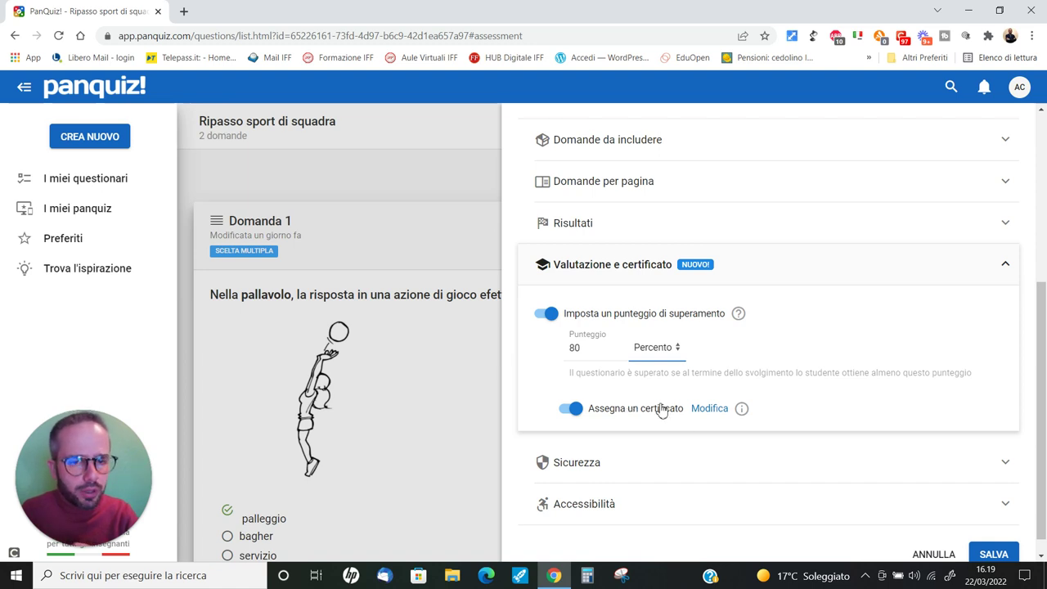
Step: Edit the assigned certificate, browse the available models and choose the Tiziano template
left_click(708, 409)
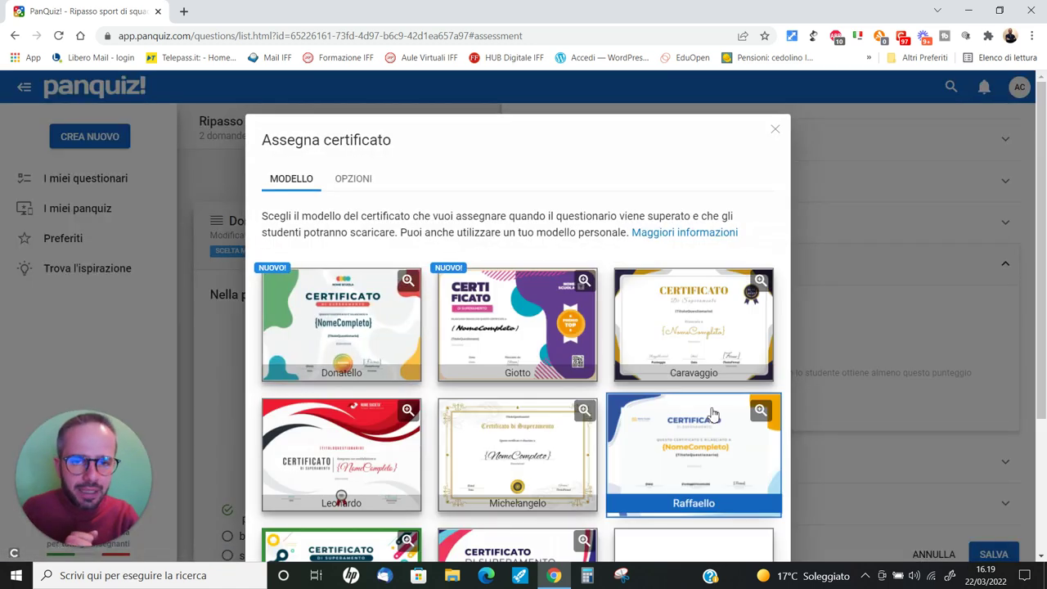
scroll(639, 406, "down", 2)
scroll(639, 406, "down", 1)
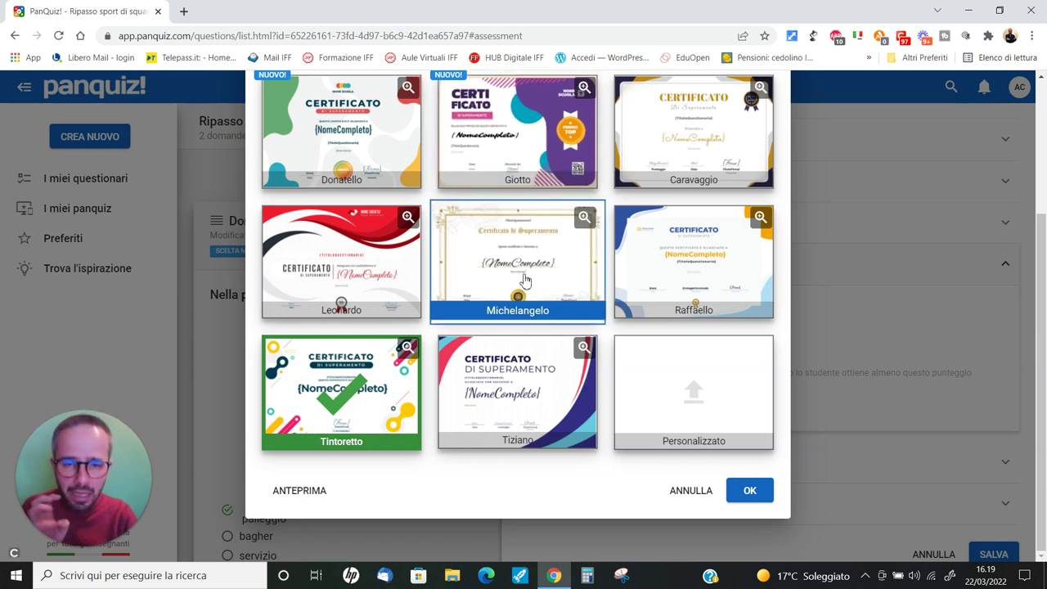
scroll(524, 281, "up", 3)
scroll(524, 280, "down", 3)
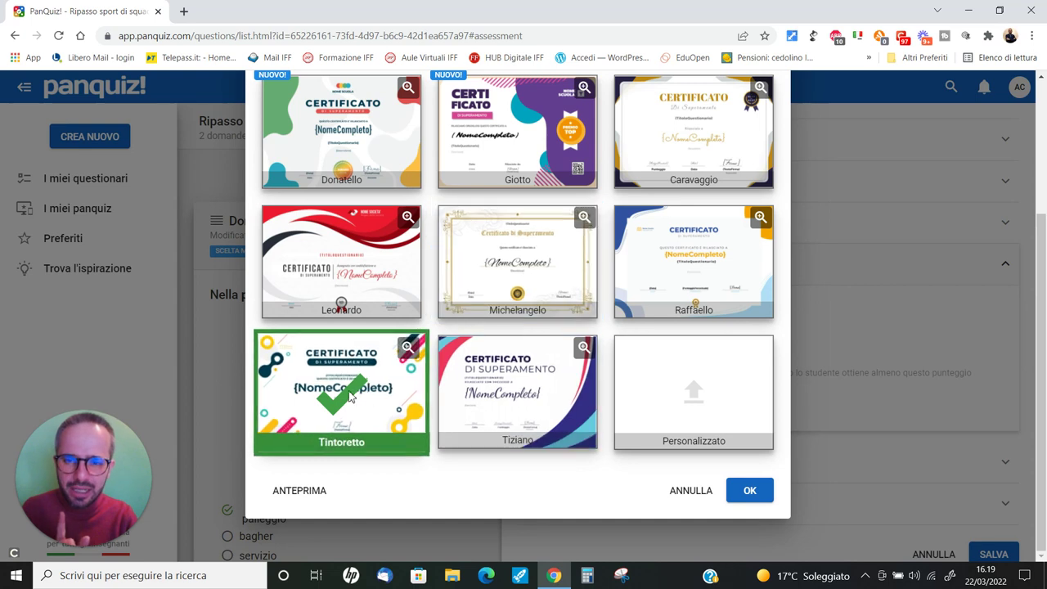
left_click(490, 397)
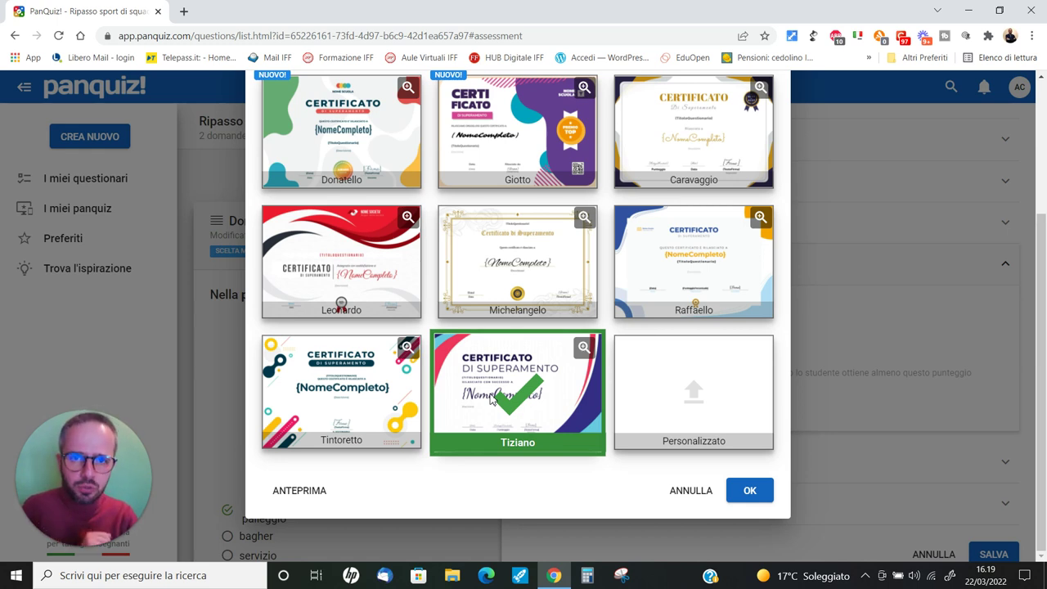
Step: In the certificate options, try the typed signature style, switch back to drawing and hand-draw the signer's initials as the signature
scroll(491, 399, "up", 5)
left_click(357, 180)
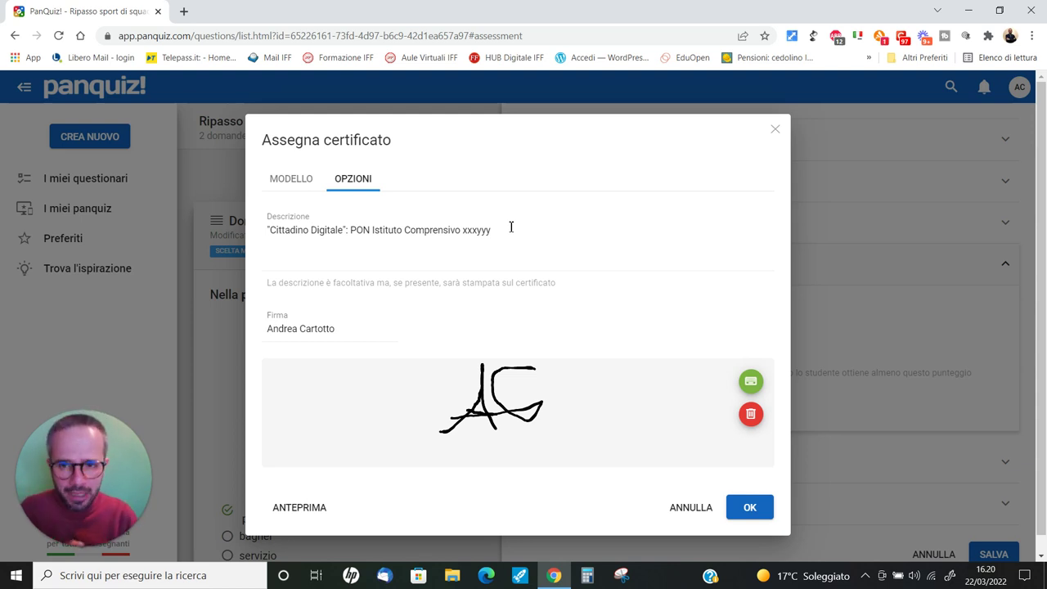
left_click(347, 332)
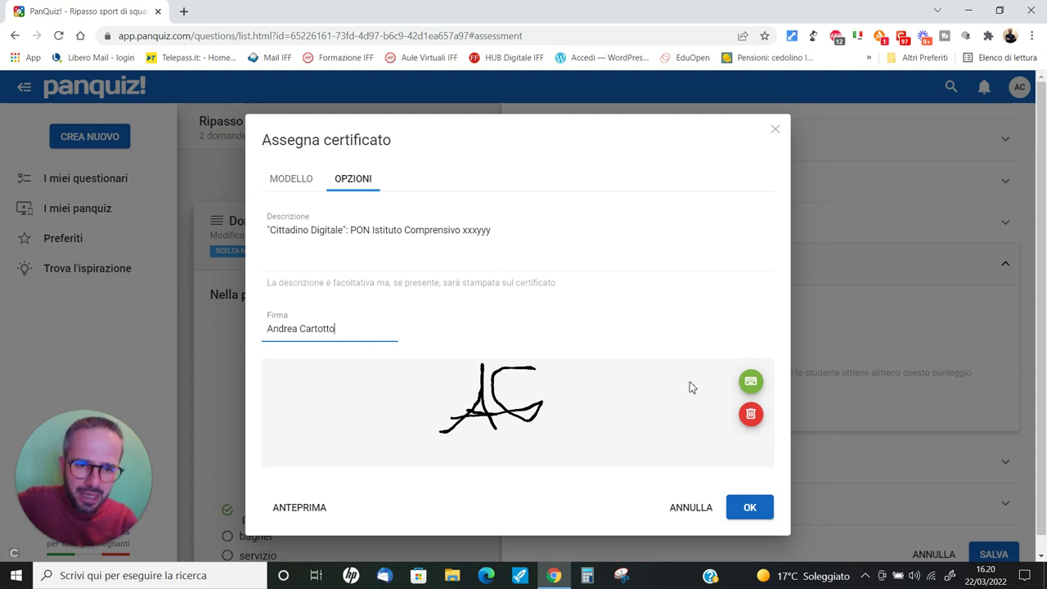
left_click(752, 387)
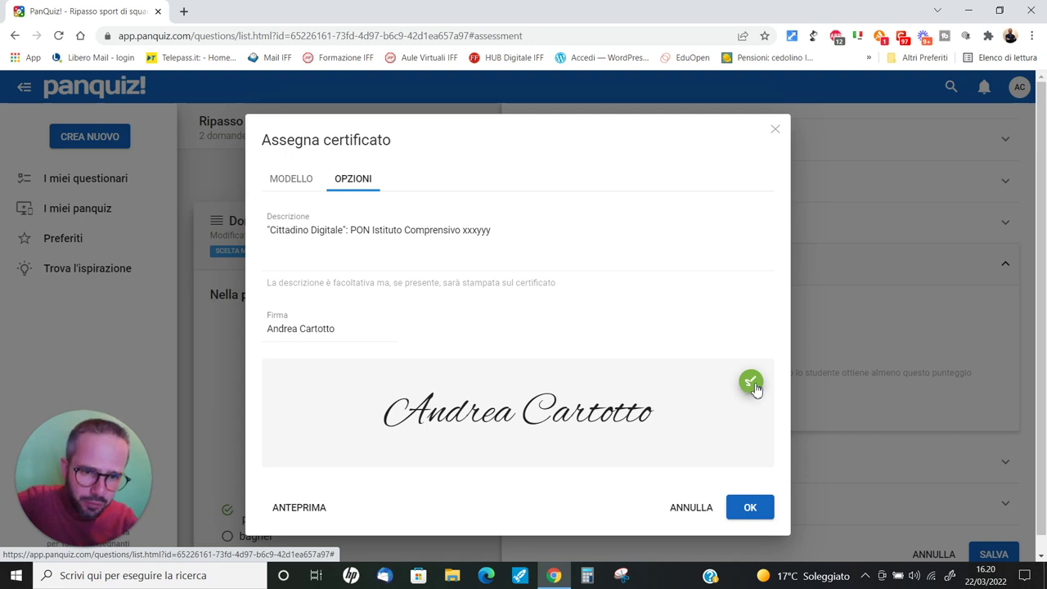
left_click(752, 389)
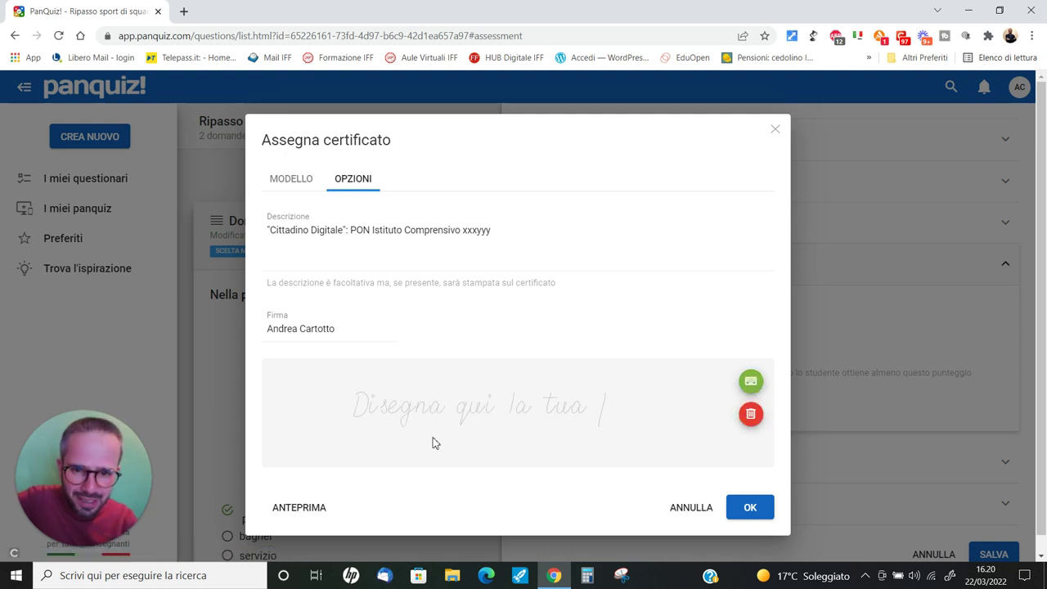
left_click_drag(456, 419, 489, 358)
left_click_drag(494, 420, 467, 398)
left_click(549, 374)
mouse_move(552, 373)
left_mouse_down()
mouse_move(518, 416)
mouse_move(551, 412)
mouse_move(448, 417)
left_mouse_up()
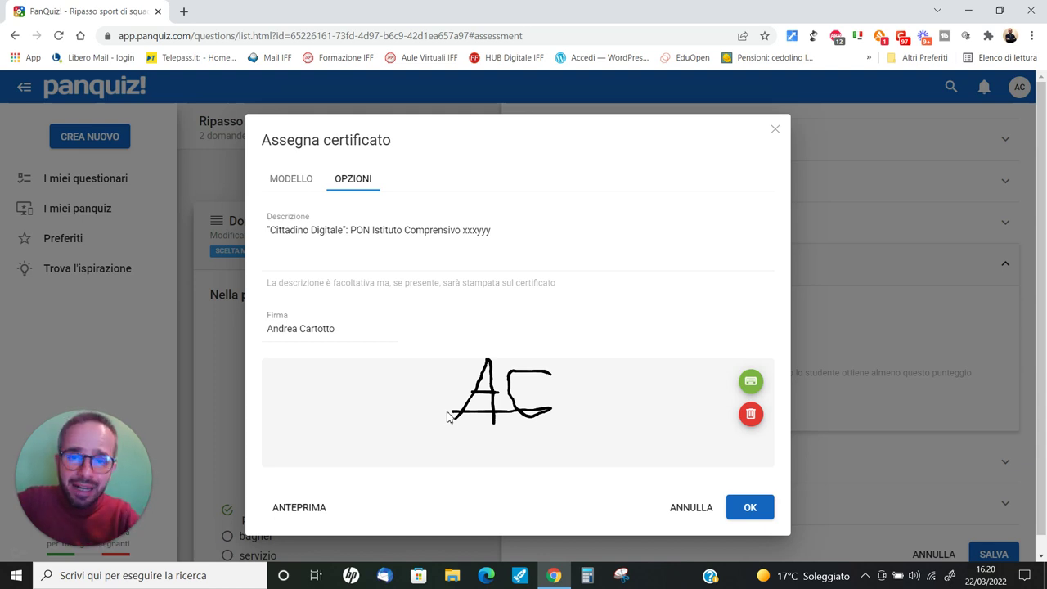
Step: Preview the certificate as a PDF, check its text, date, score and signature, and close the preview
left_click(285, 513)
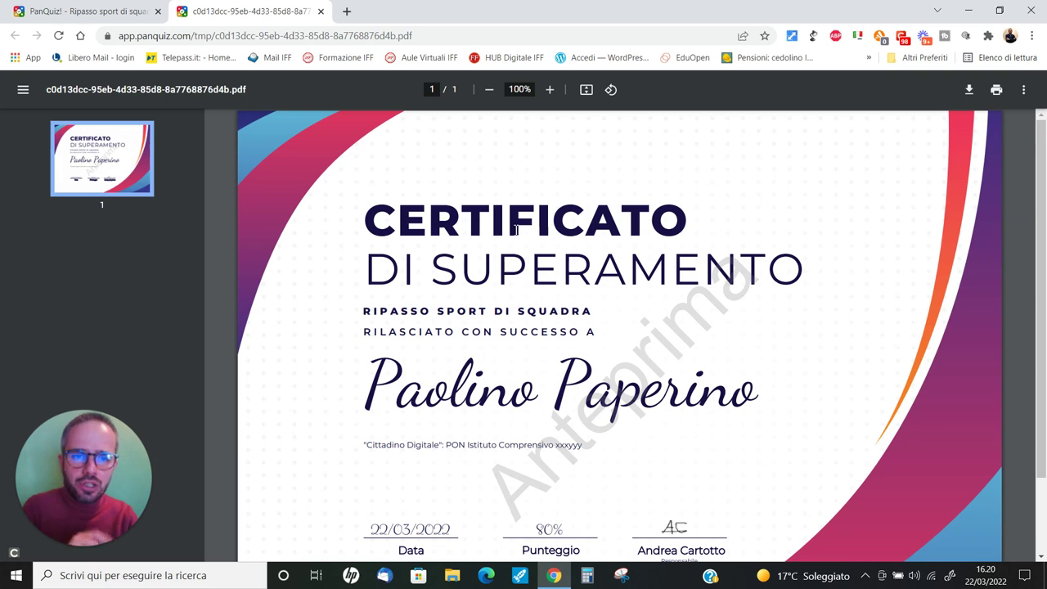
scroll(515, 229, "down", 1)
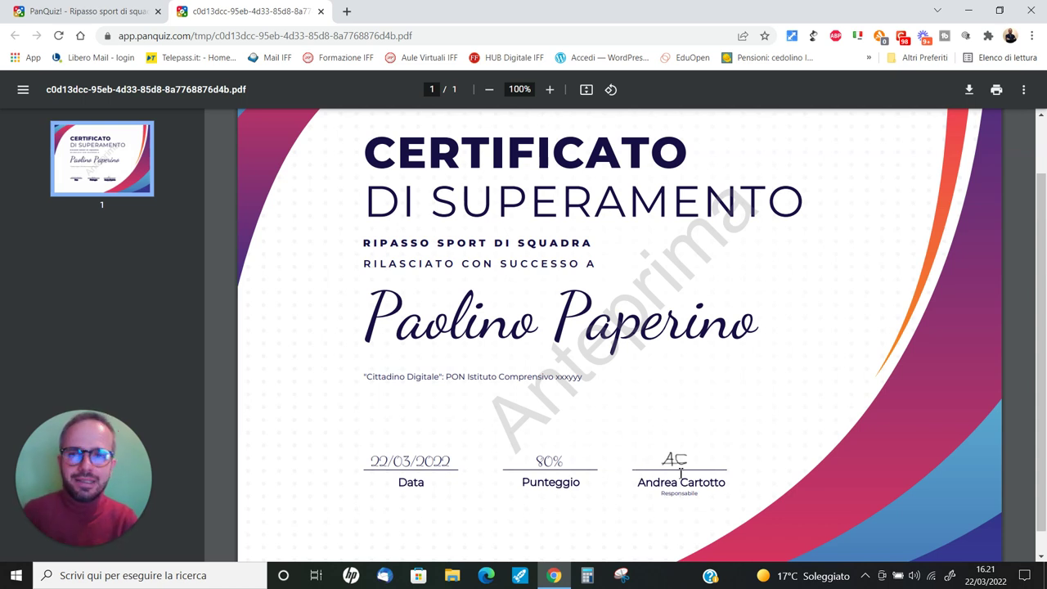
left_click(321, 11)
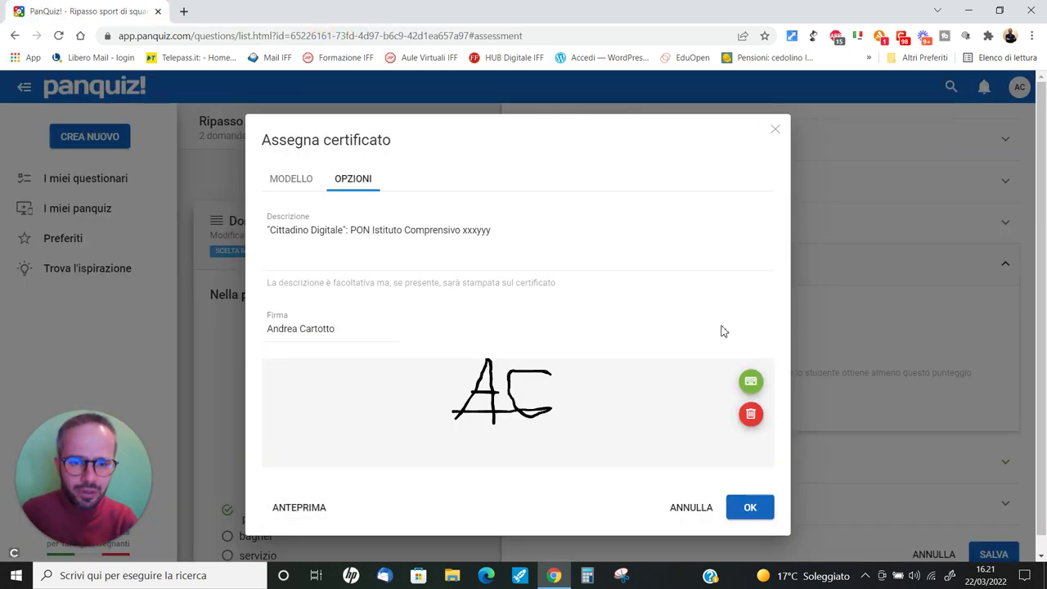
Step: Confirm the certificate configuration and save the questionnaire settings
left_click(748, 507)
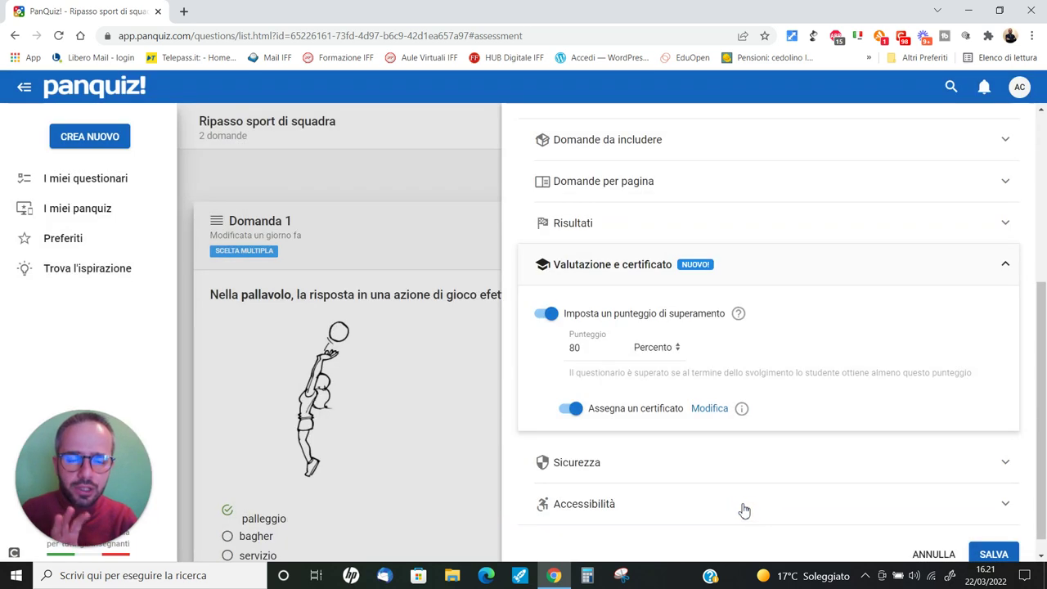
left_click(984, 554)
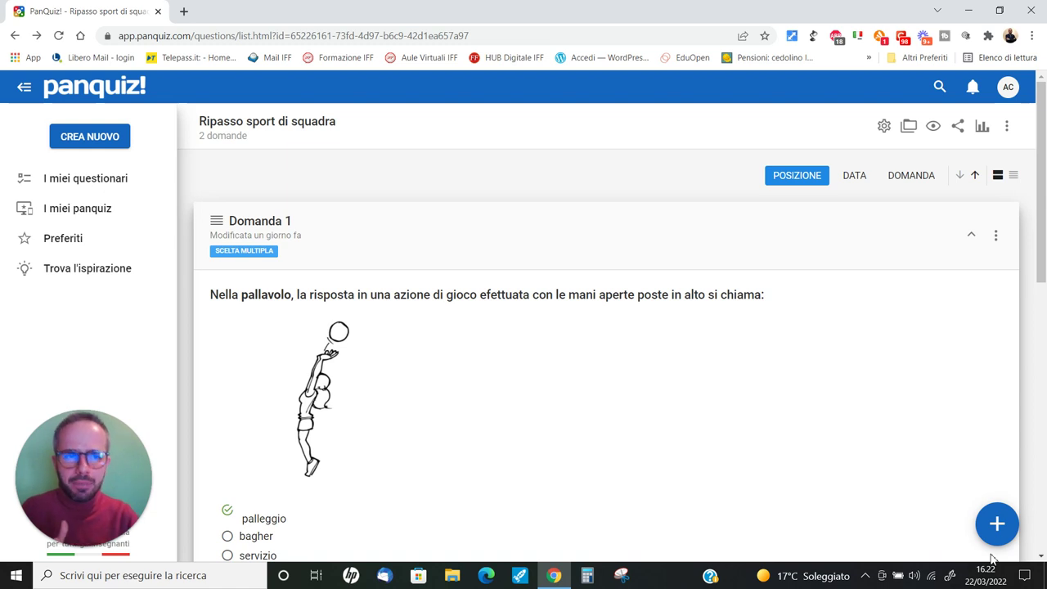
Step: View the questionnaire's sharing information with its PIN and link, and close it
left_click(957, 127)
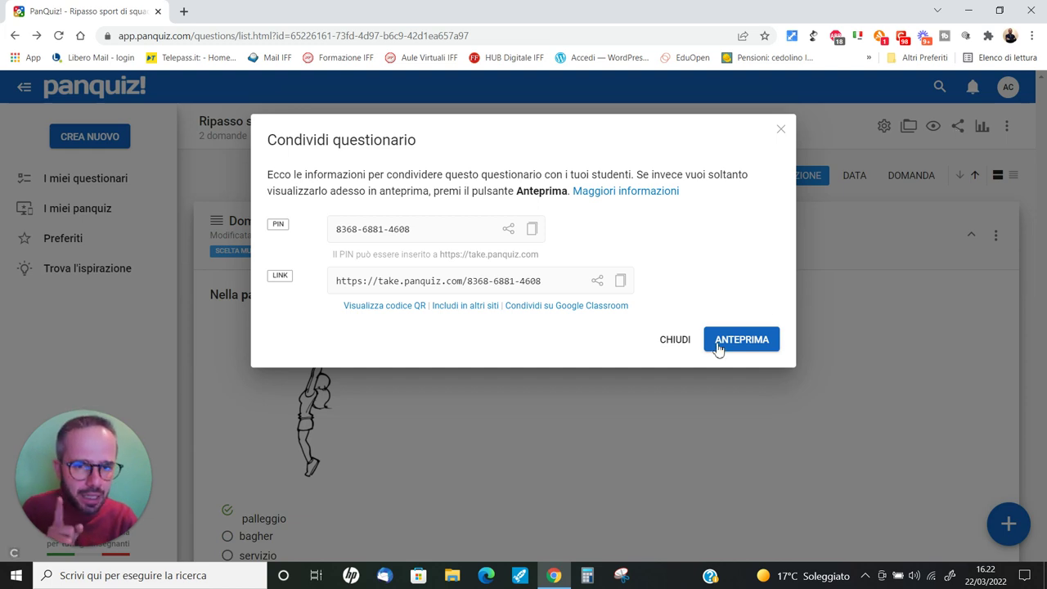
left_click(684, 344)
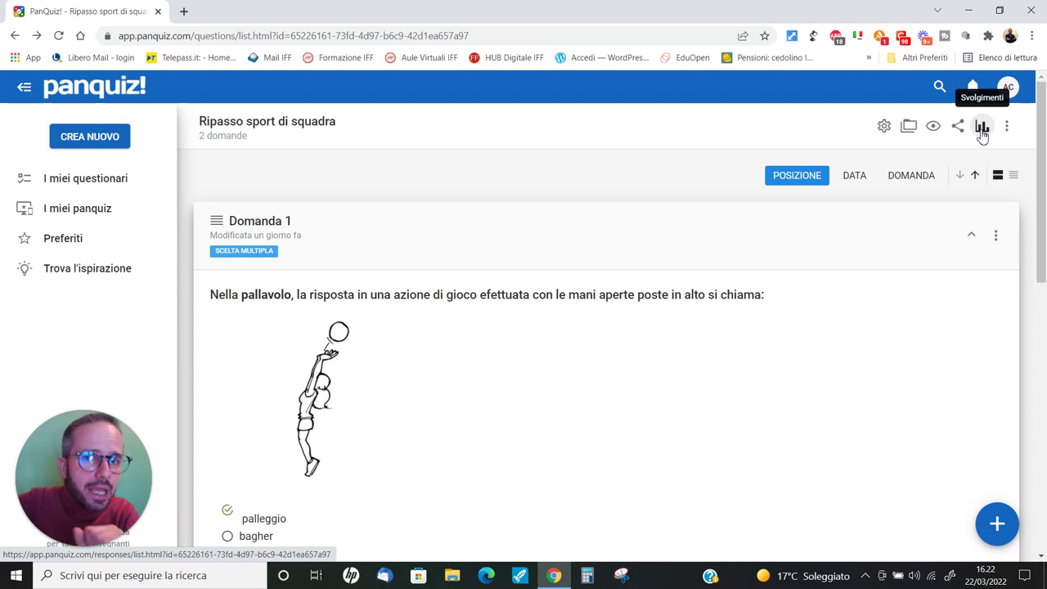
Step: Open the questionnaire's Svolgimenti report and examine the score charts and the status of each attempt in the list
left_click(981, 131)
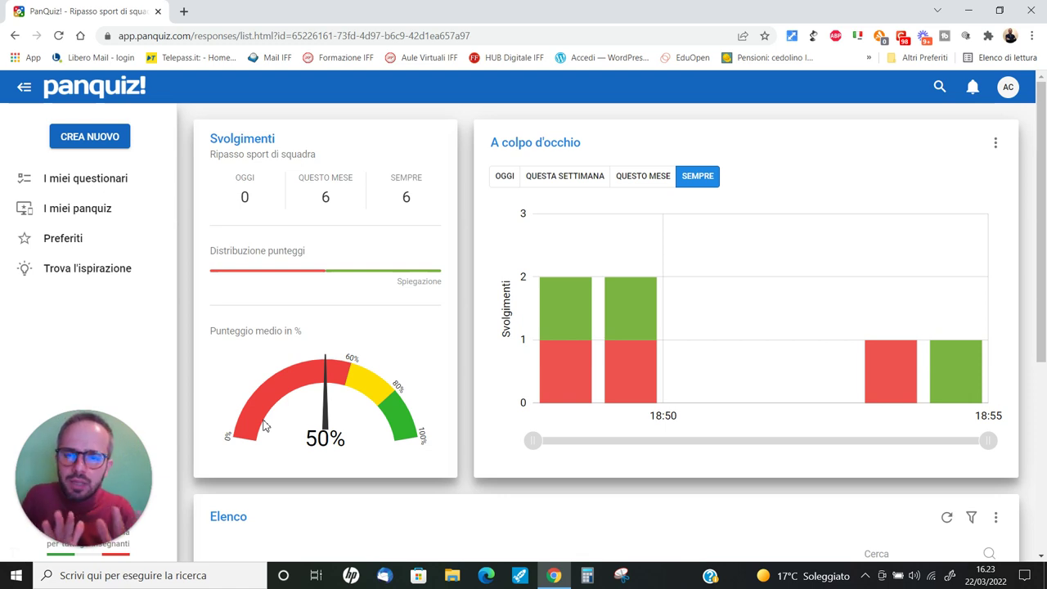
scroll(264, 424, "down", 4)
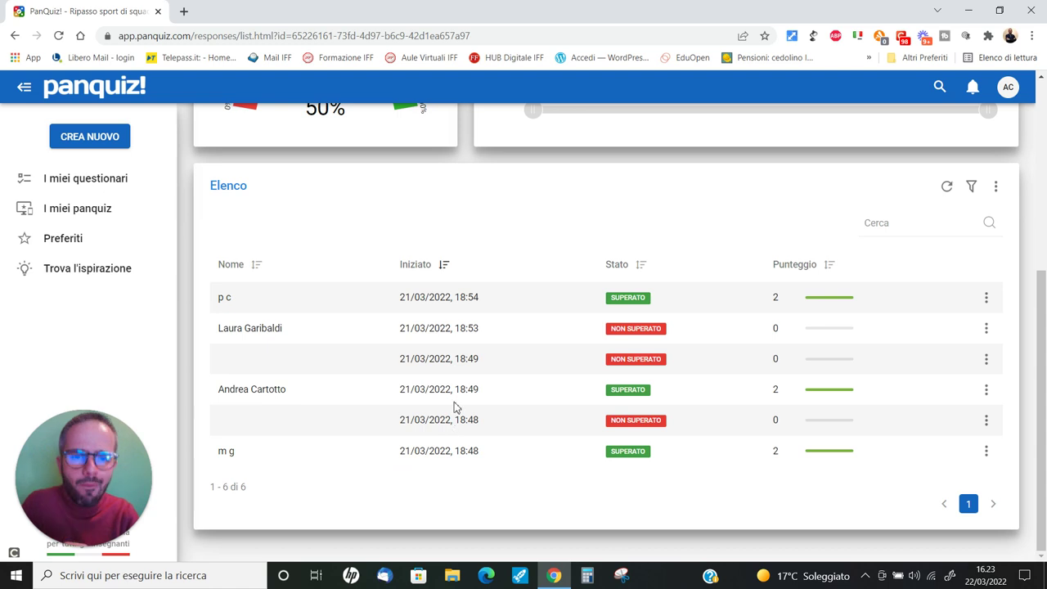
scroll(589, 233, "up", 2)
scroll(601, 300, "down", 2)
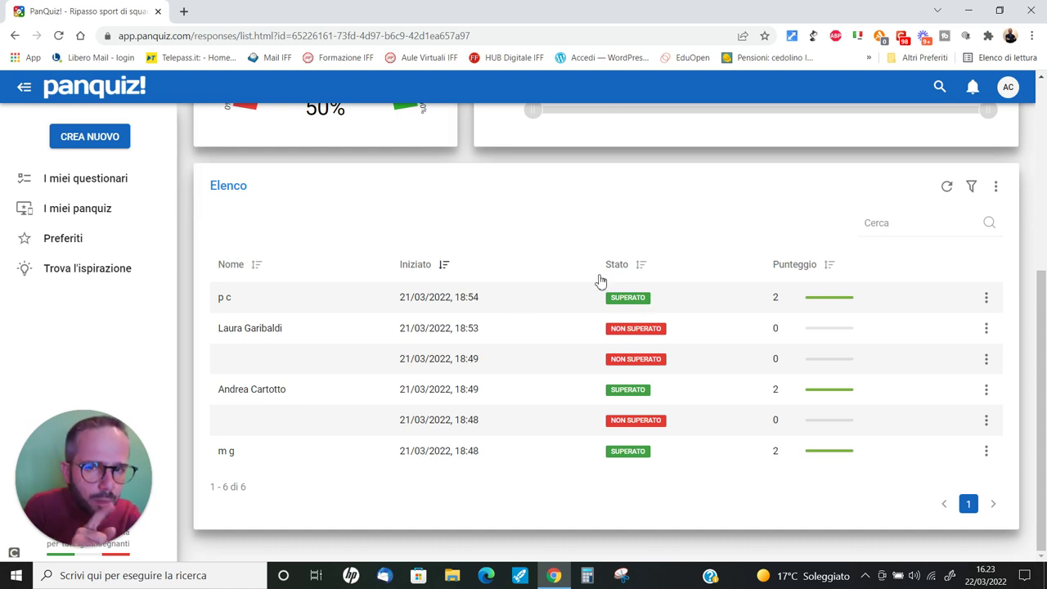
Step: View the details of the attempt started on 21/03/2022 at 18:54 and review its answers
left_click(975, 306)
left_click(985, 299)
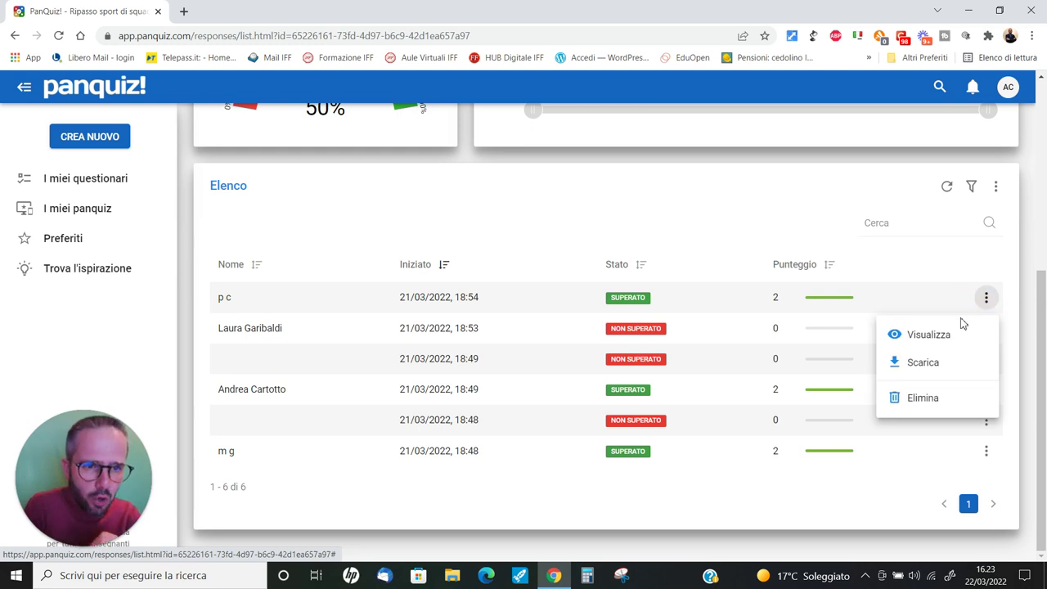
left_click(939, 334)
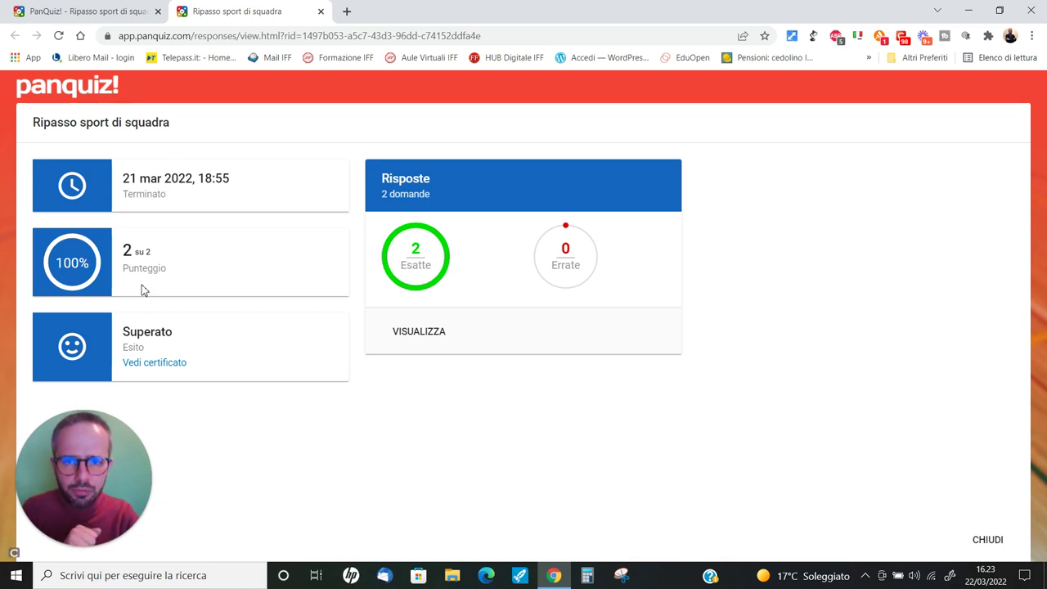
left_click(428, 335)
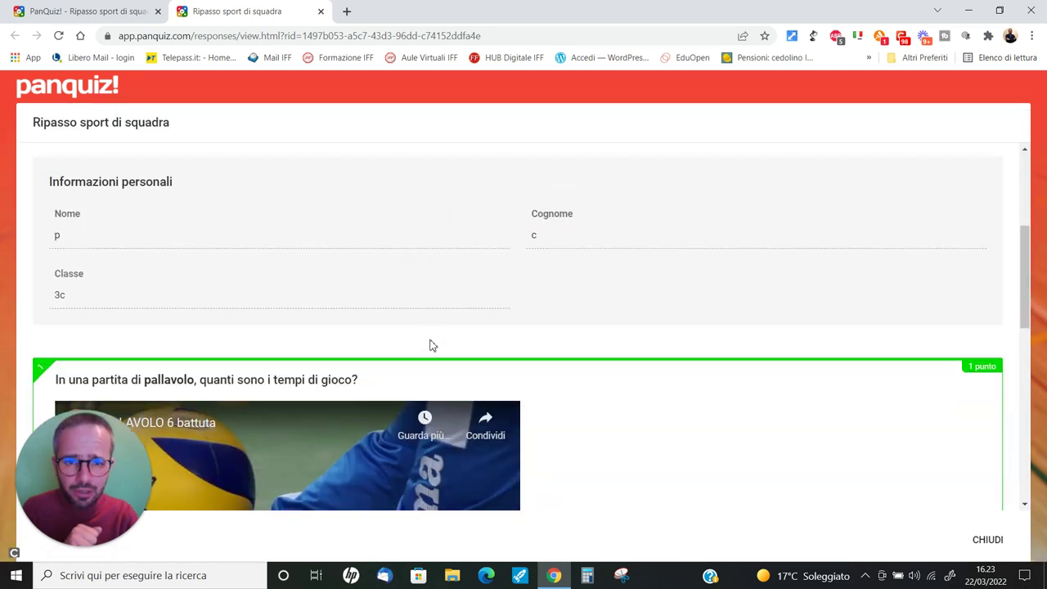
scroll(434, 340, "down", 5)
scroll(439, 342, "up", 2)
scroll(439, 335, "up", 5)
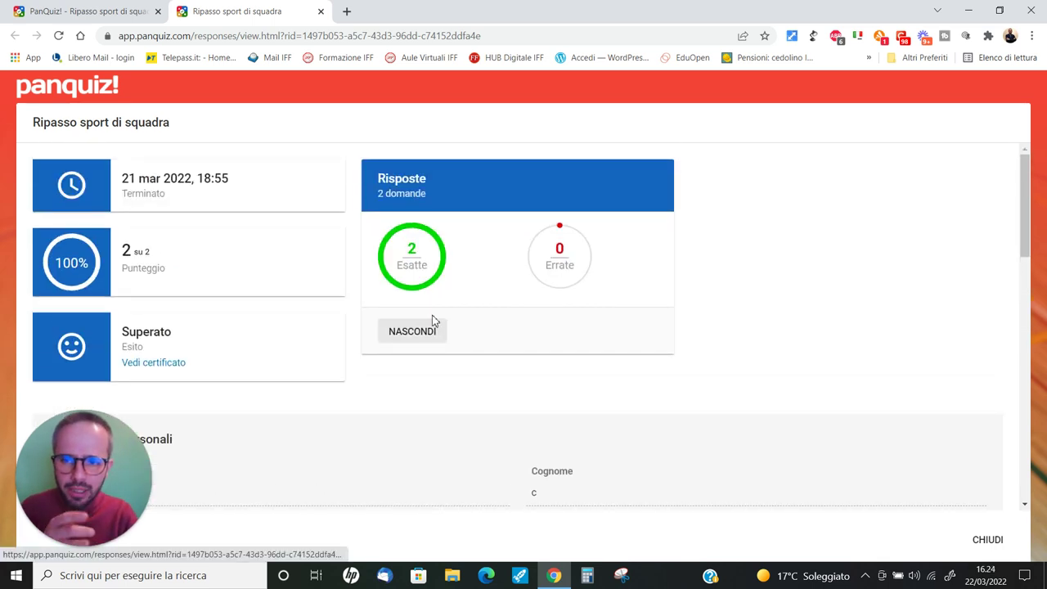
Step: Open the certificate awarded for this attempt and look over its content down to the date and signature
left_click(162, 364)
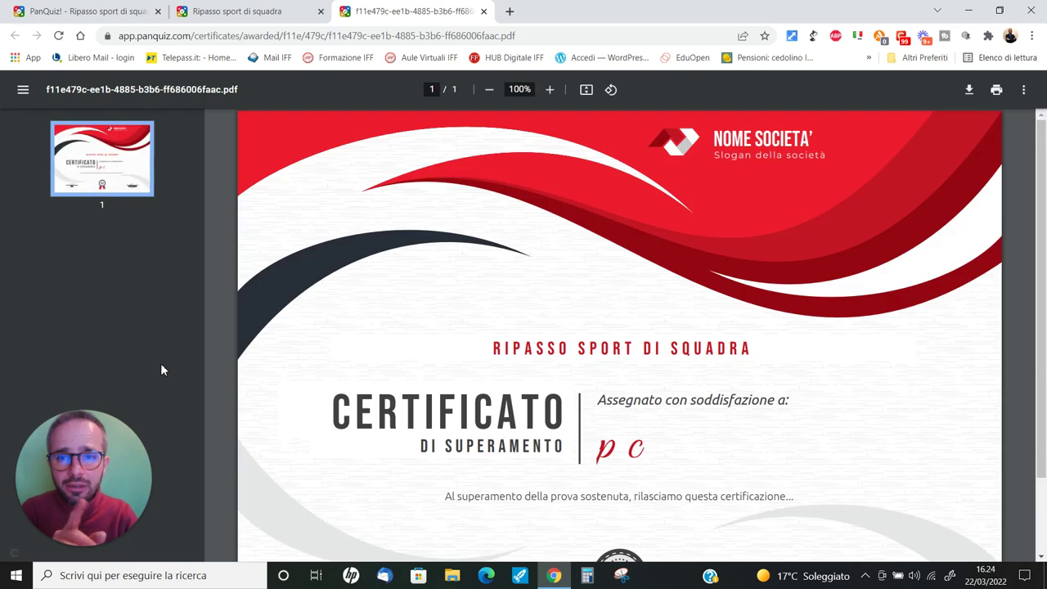
scroll(320, 306, "down", 2)
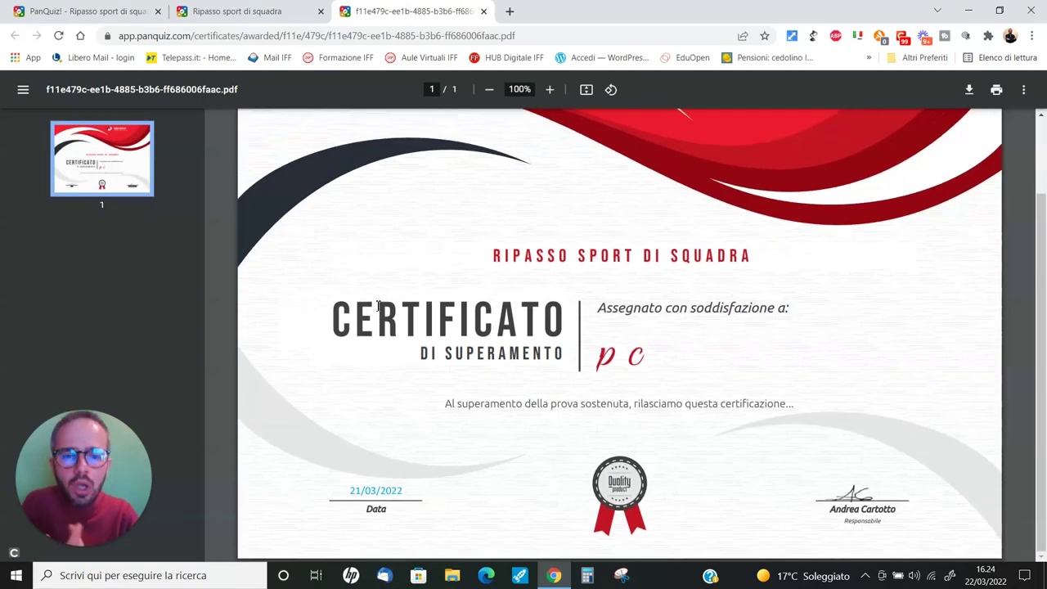